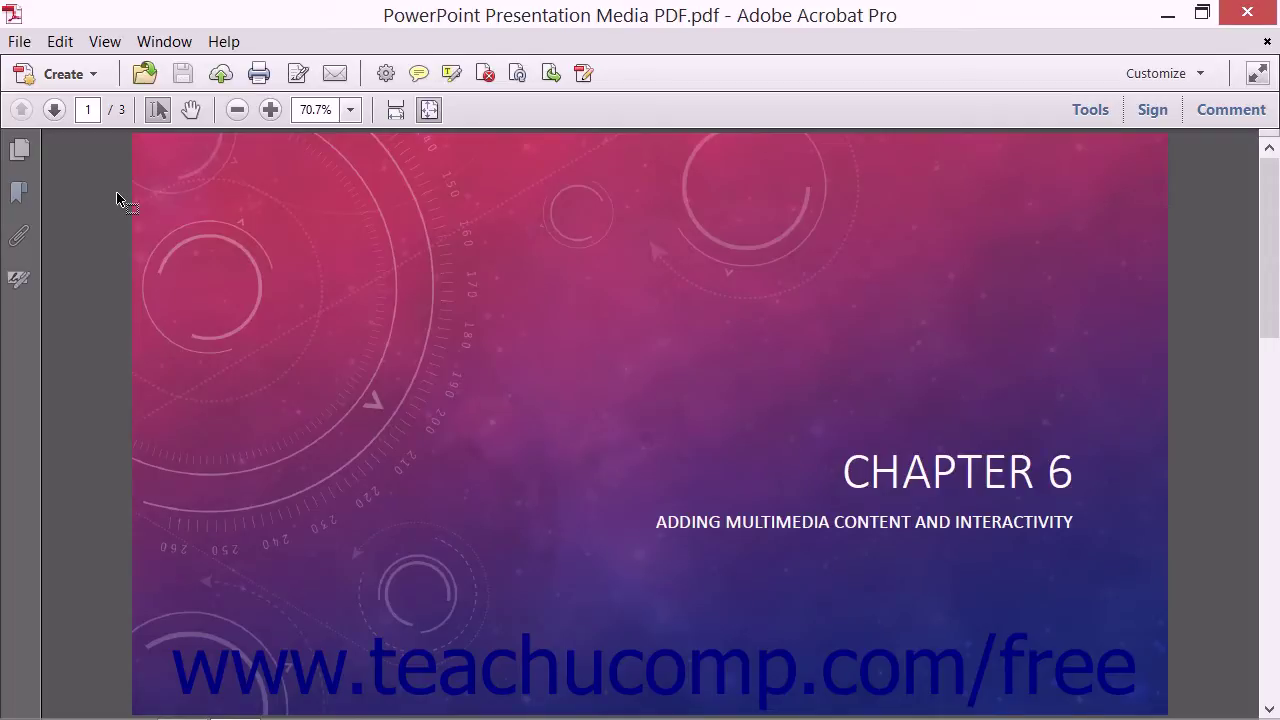
Show page thumbnails, select pages 1 through 3, and open the page Options list.
left_click(55, 109)
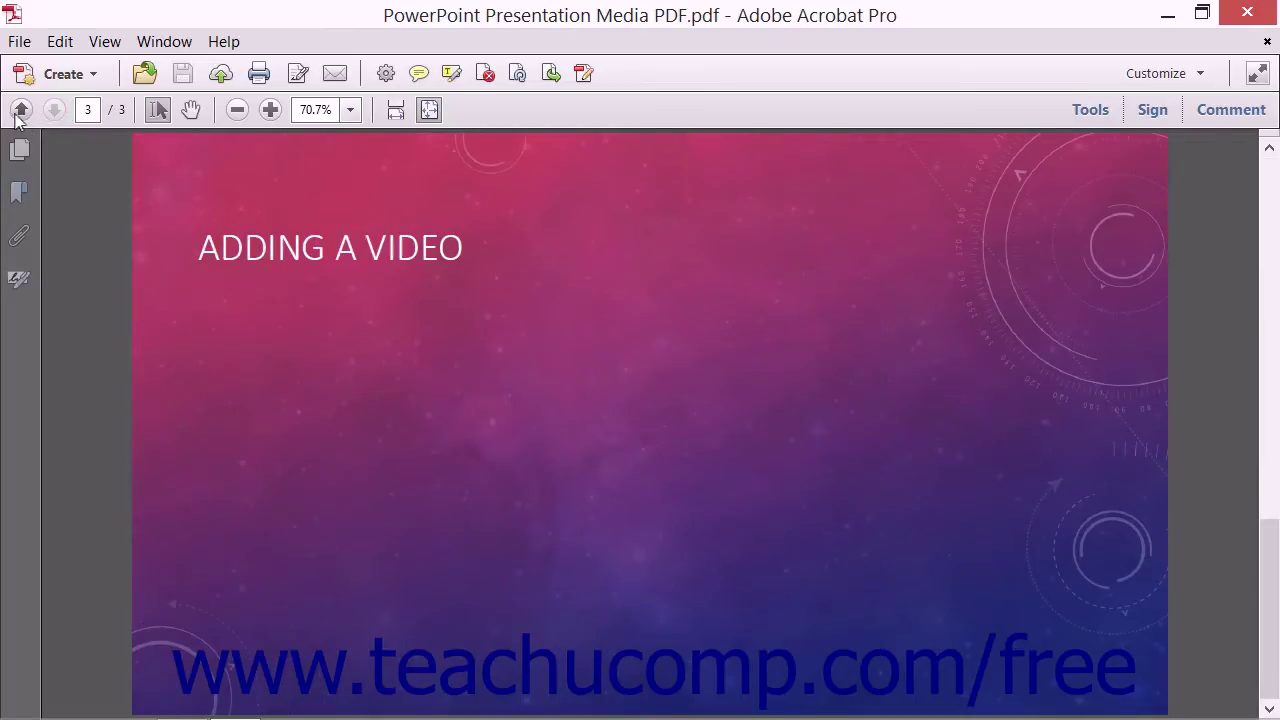
left_click(18, 110)
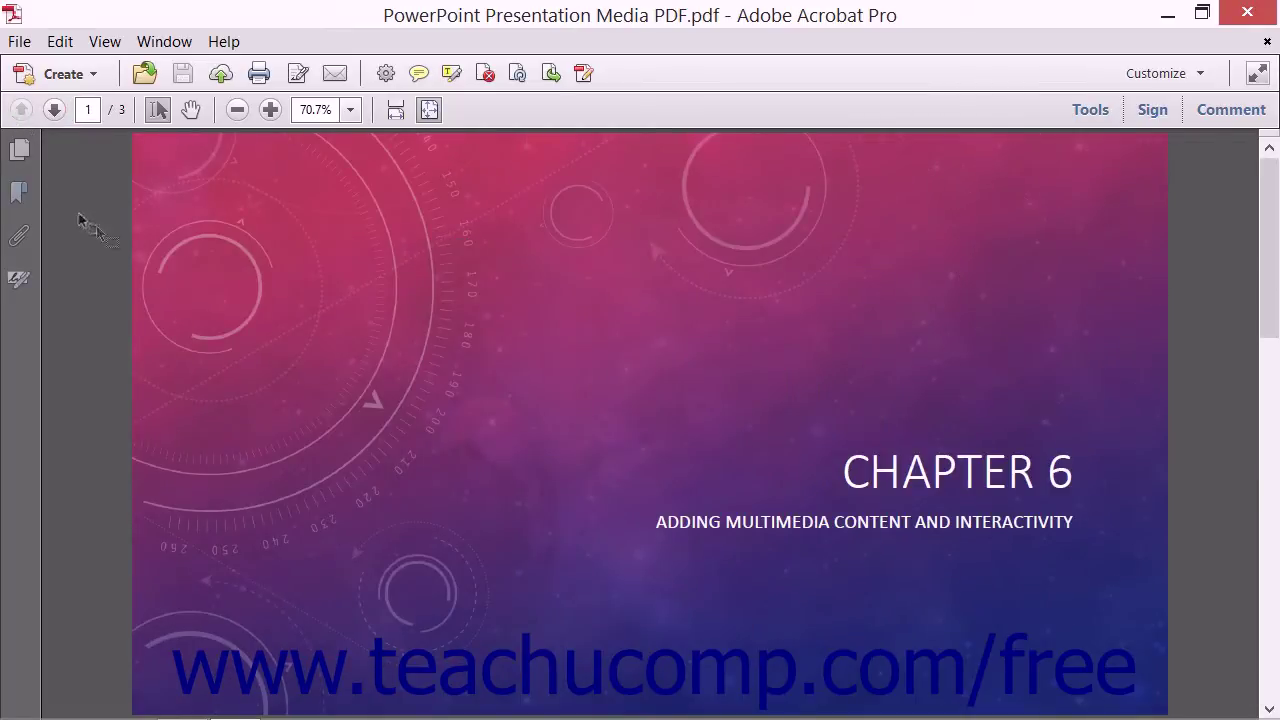
left_click(22, 152)
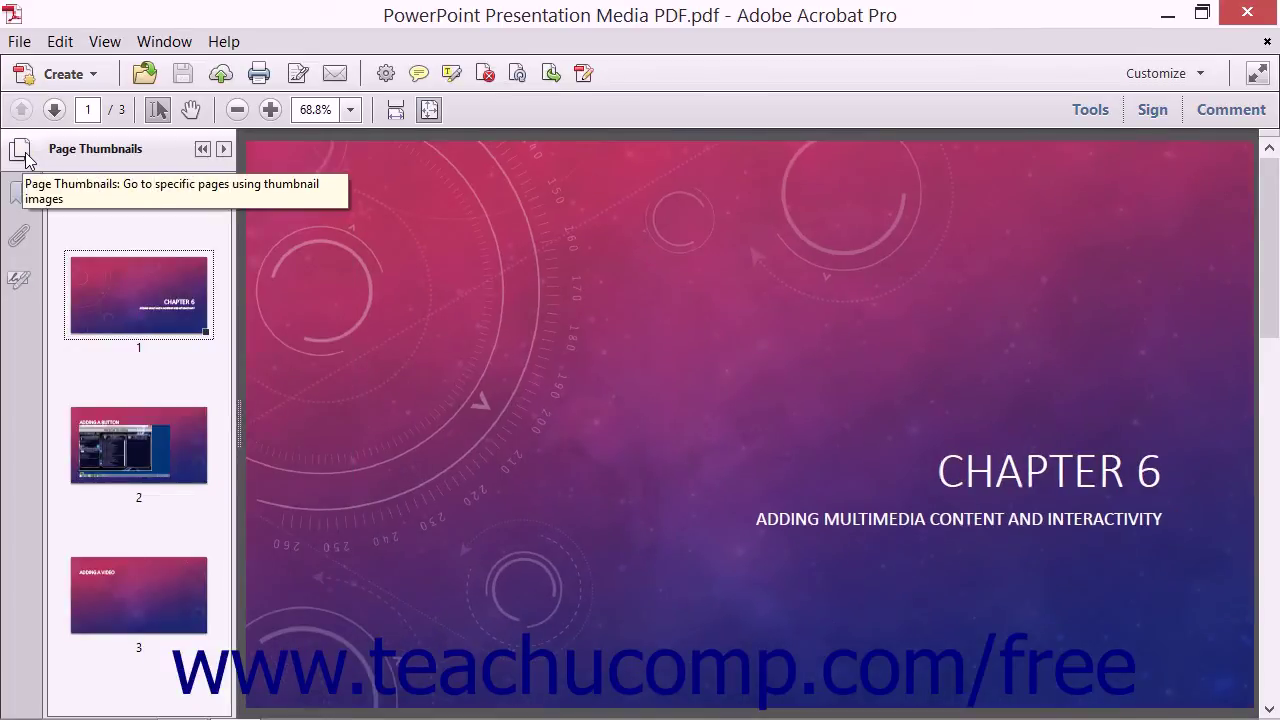
left_click(109, 306)
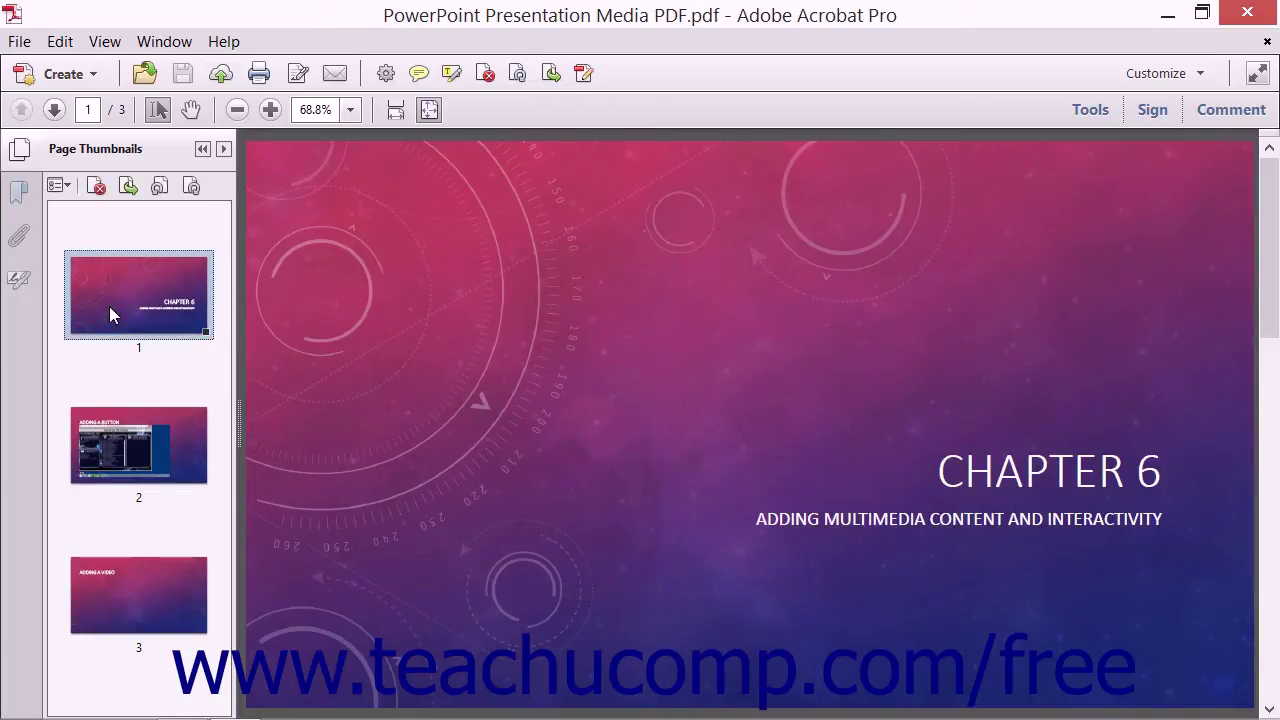
left_click(170, 565)
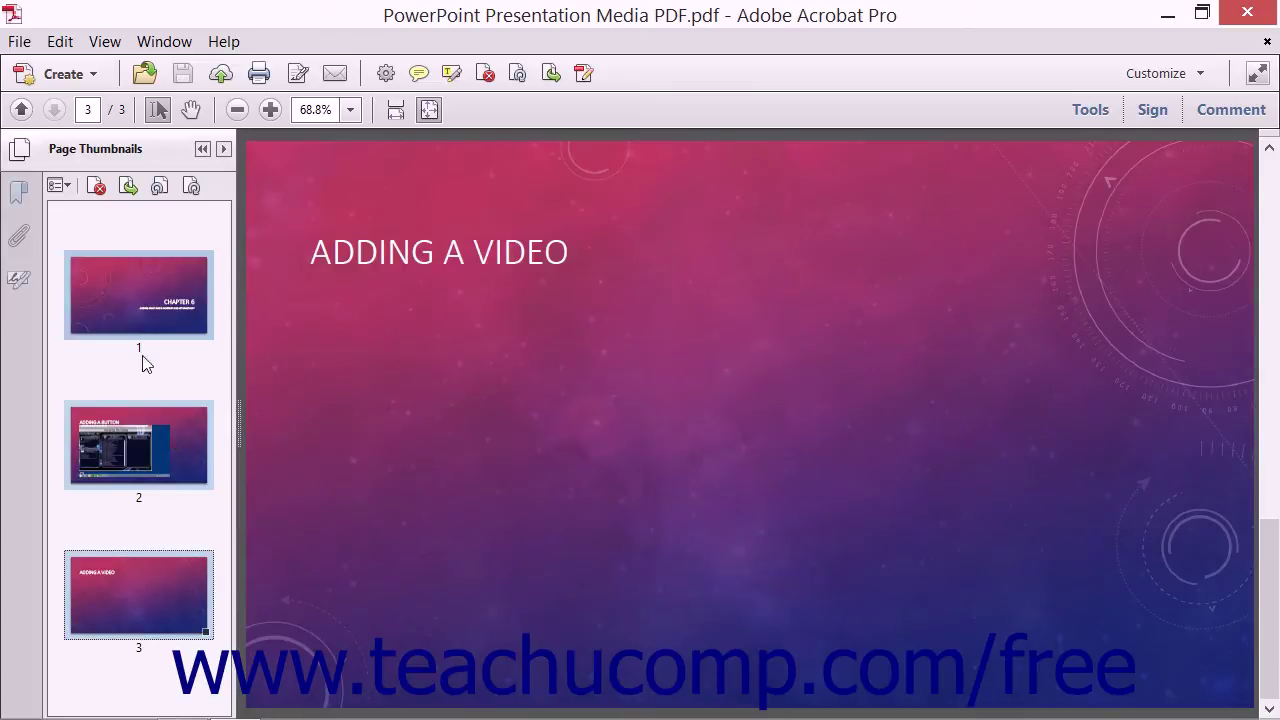
left_click(68, 190)
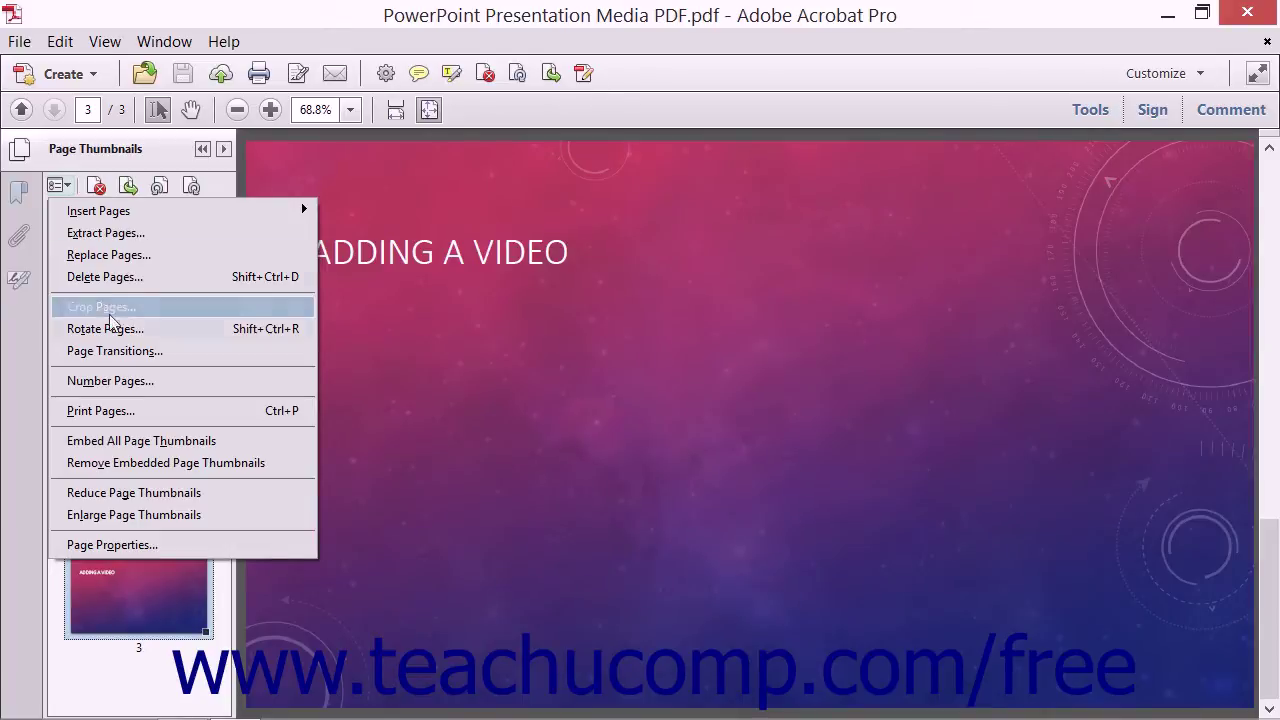
Choose a slow, downward Glitter transition with automatic page flipping in Page Transitions.
left_click(168, 354)
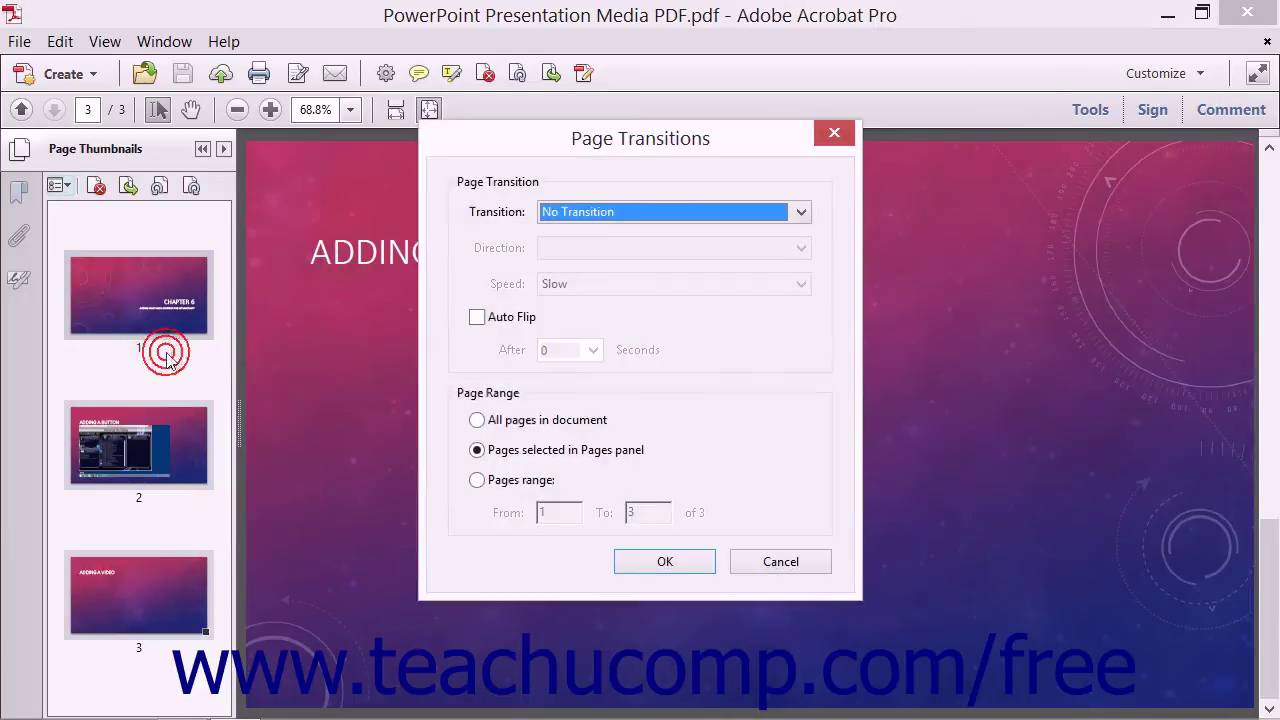
left_click(541, 151)
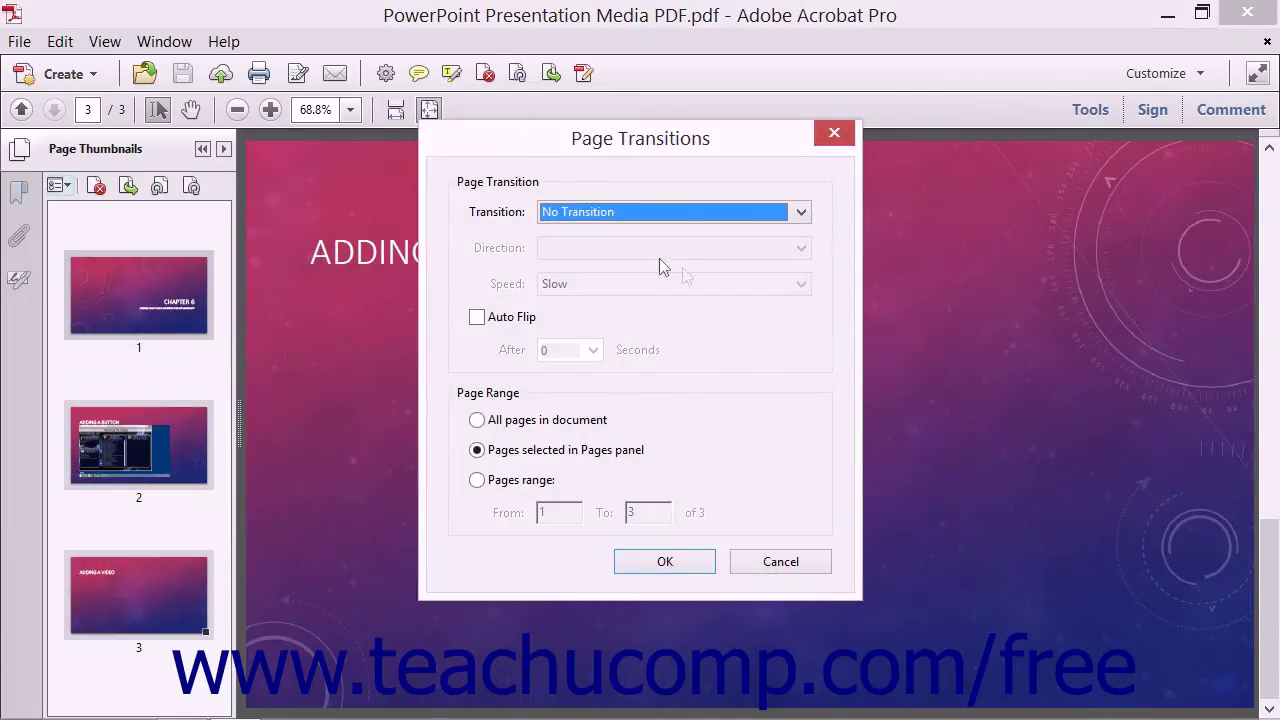
left_click(802, 211)
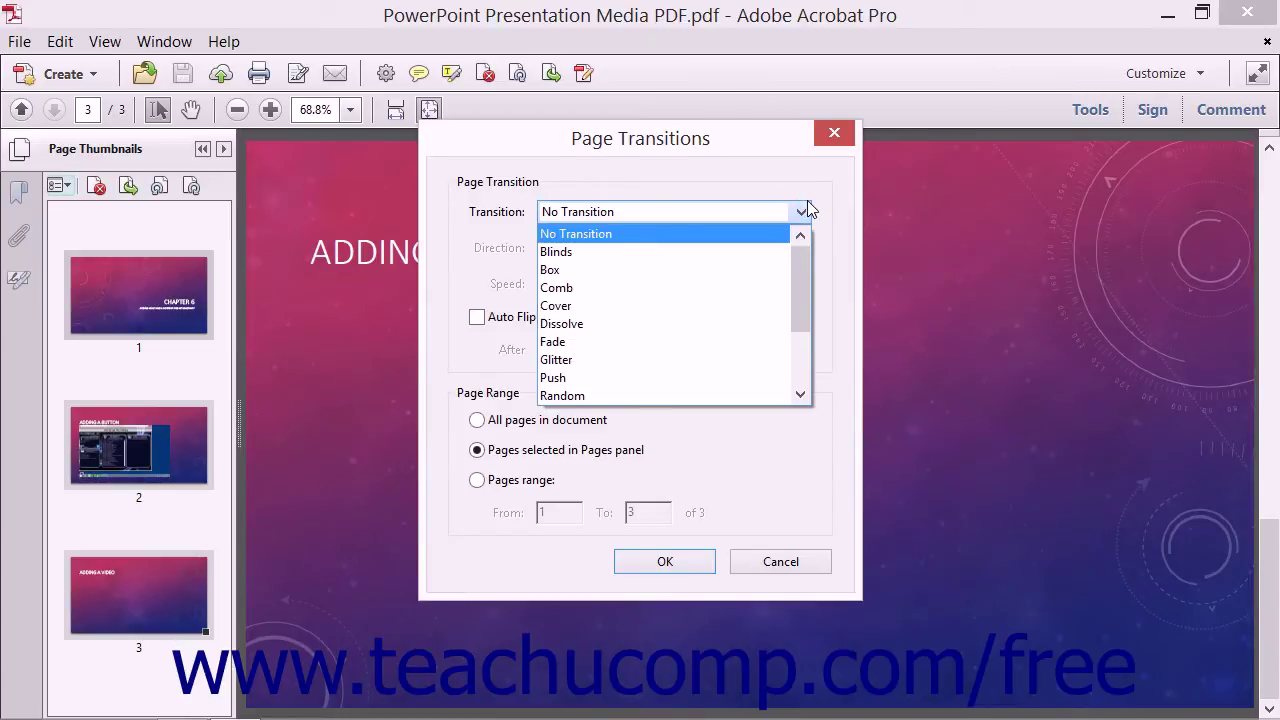
left_click(702, 359)
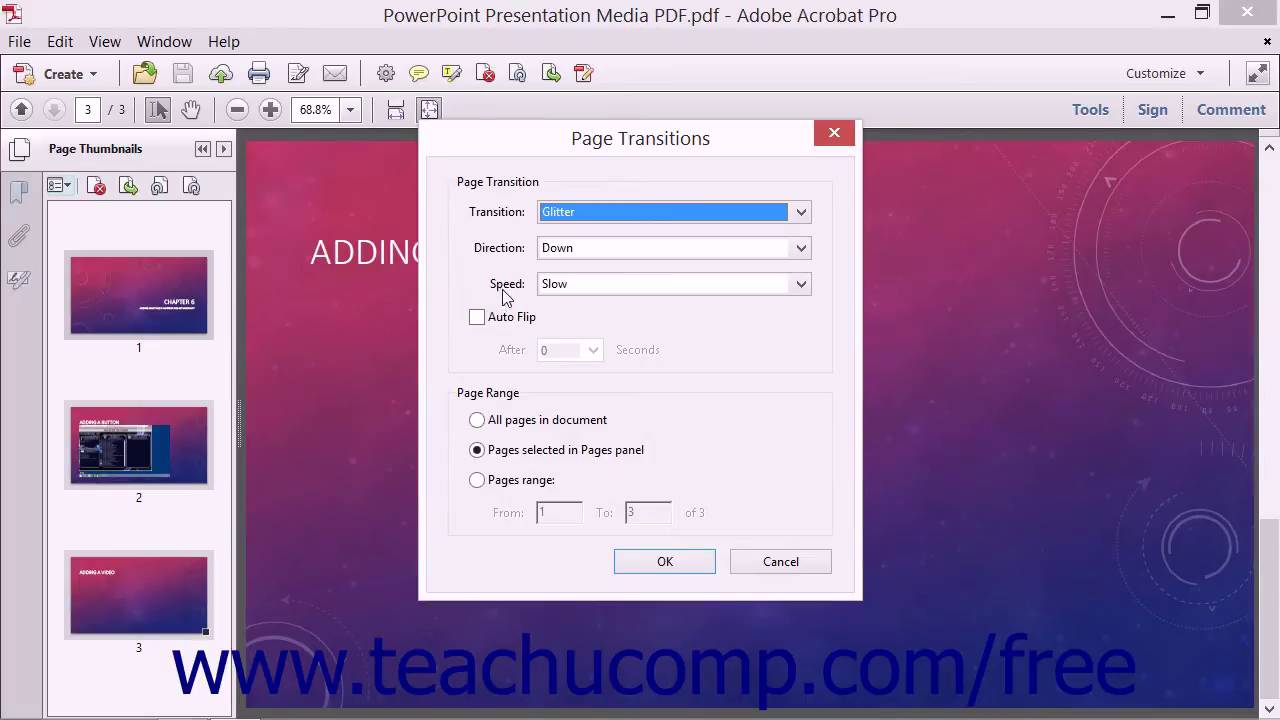
left_click(485, 325)
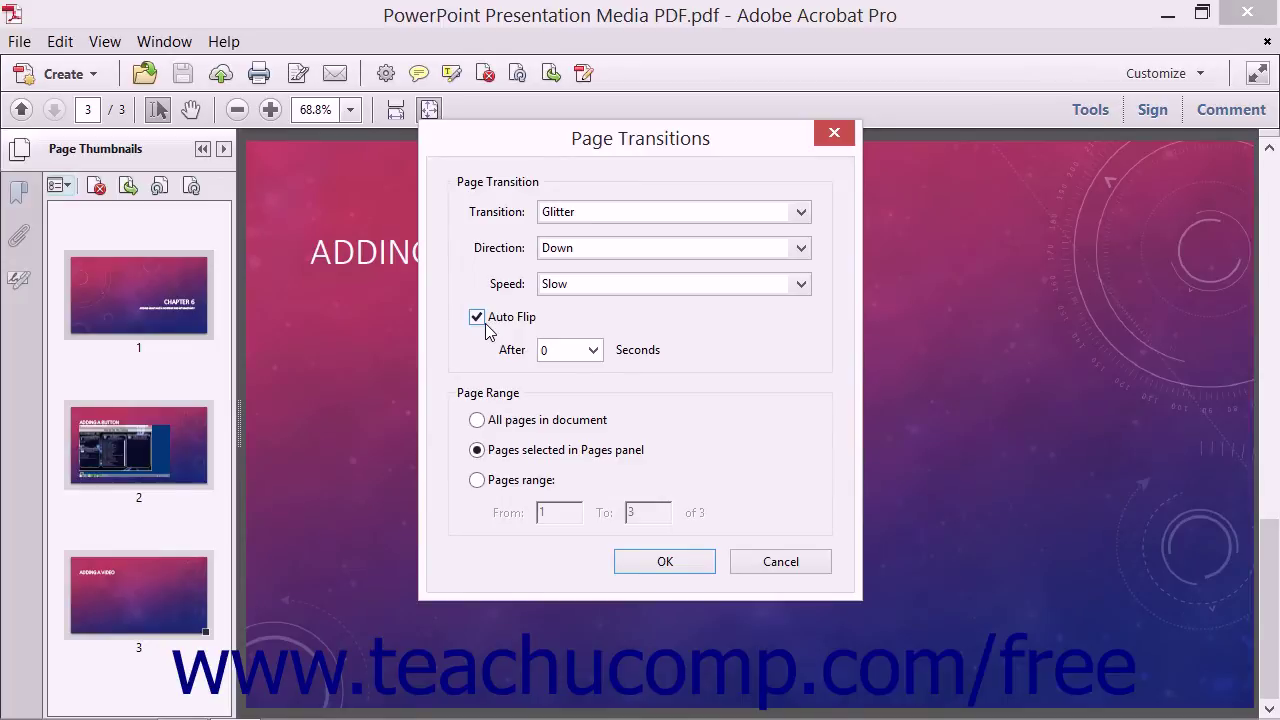
left_click(516, 350)
left_click(593, 350)
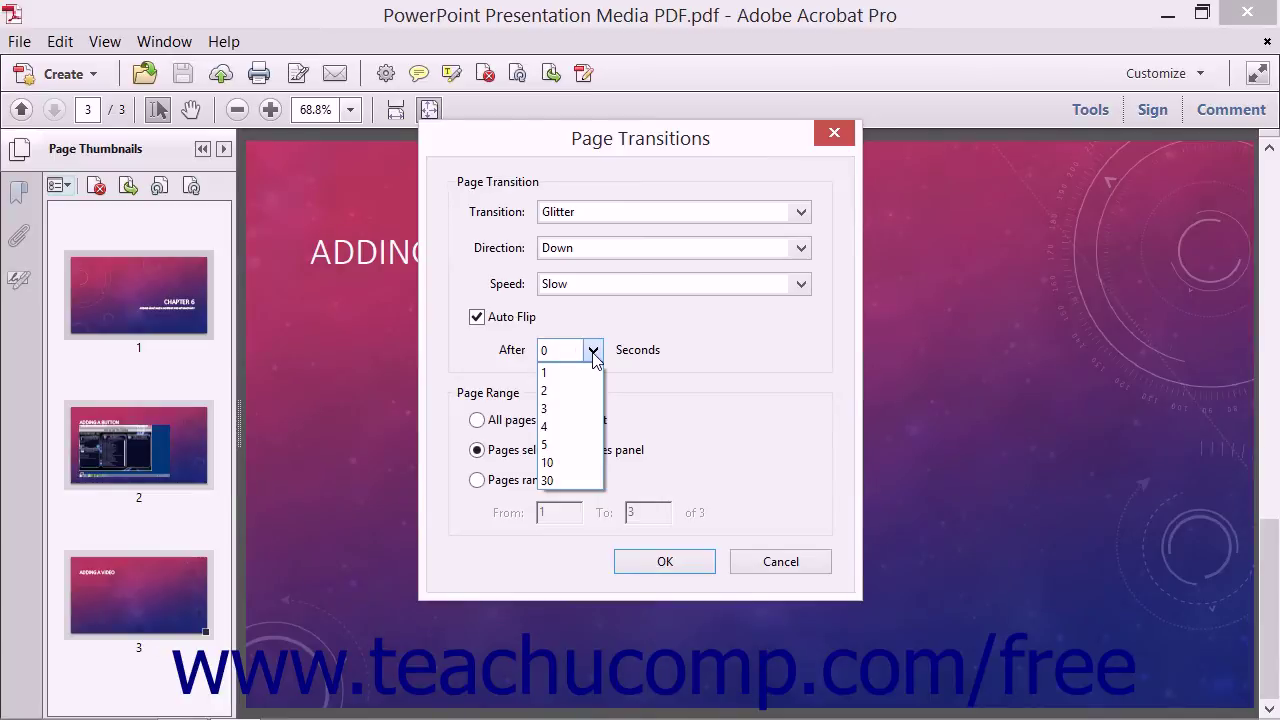
left_click(585, 318)
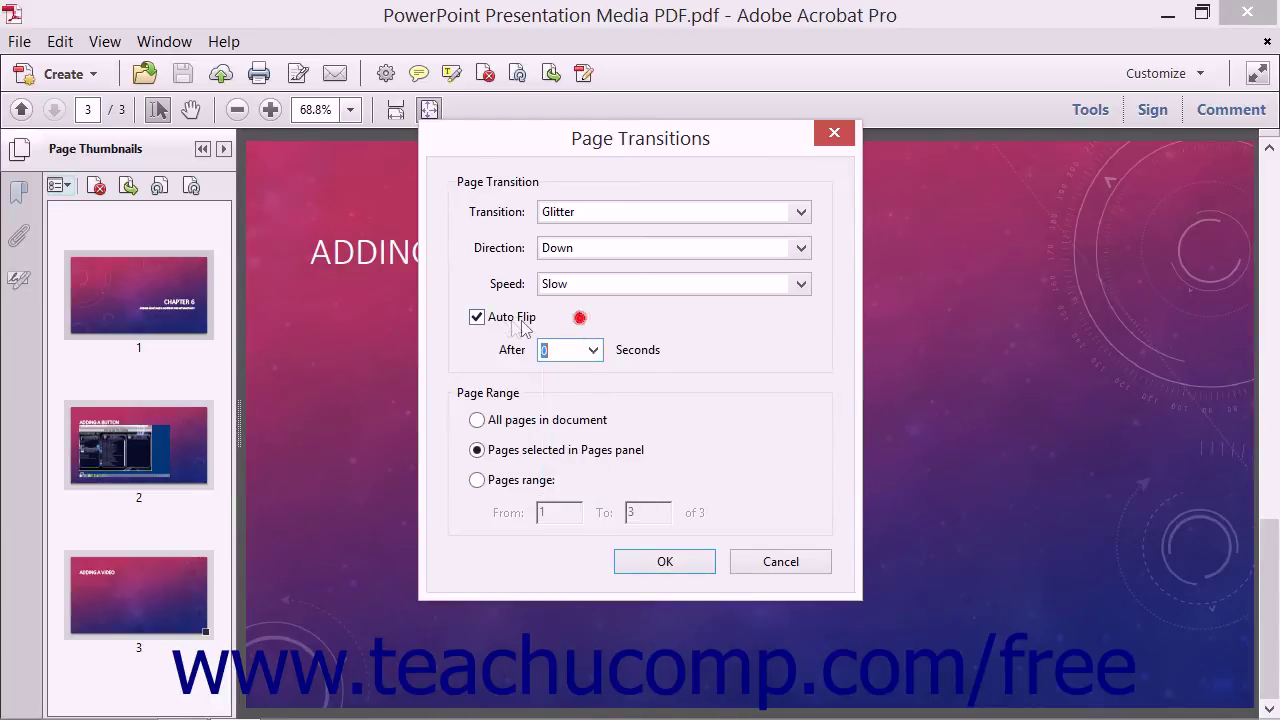
left_click(476, 317)
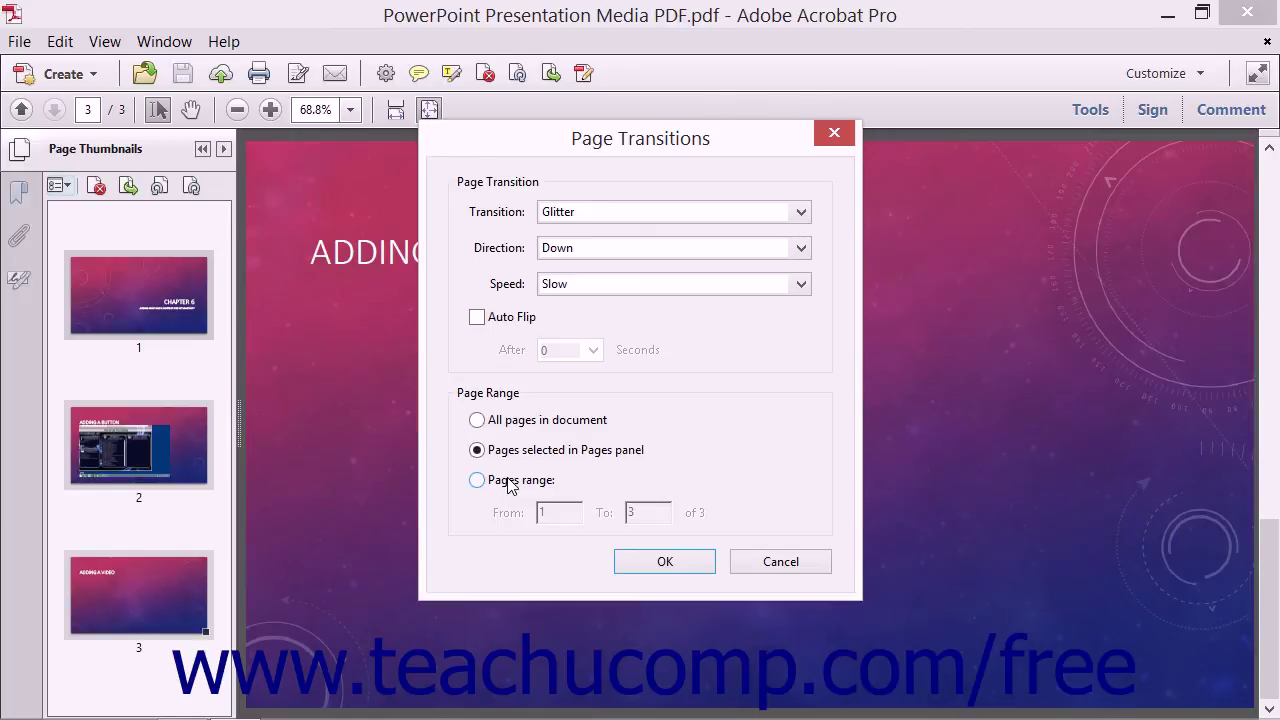
Apply the Glitter transition to the pages selected in the Pages panel and close the dialog.
left_click(524, 509)
left_click(613, 516)
left_click(665, 562)
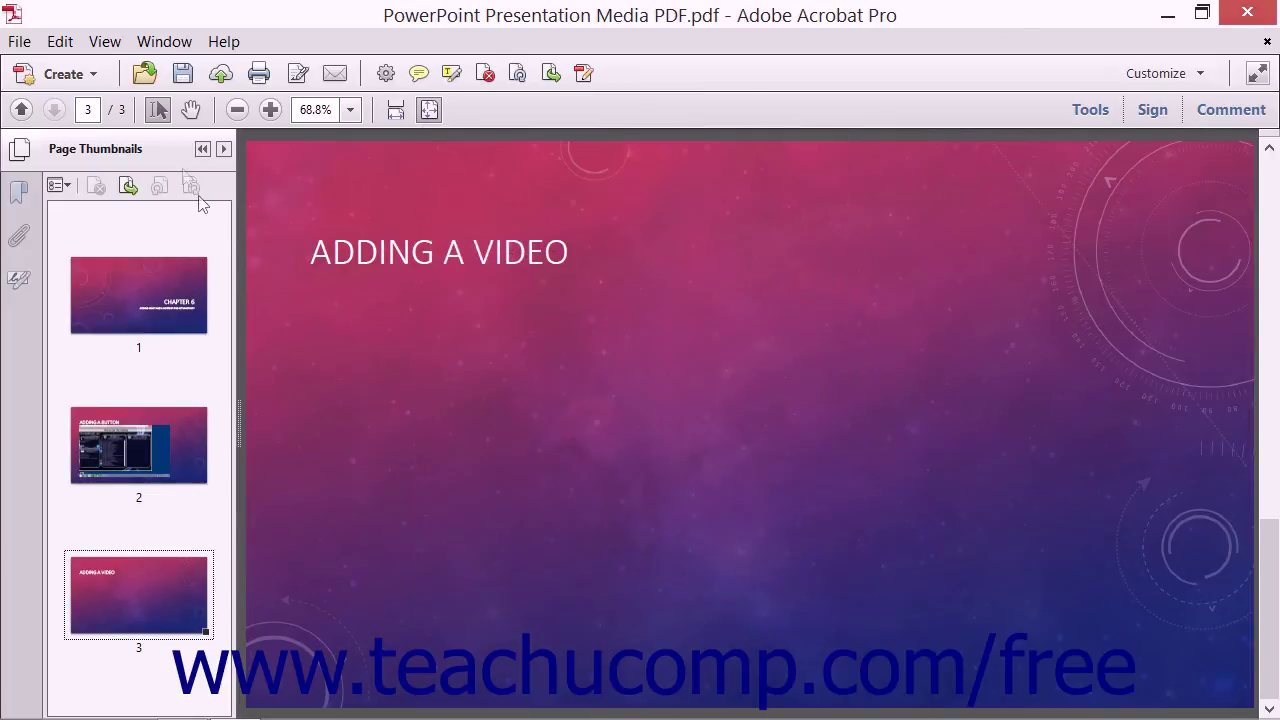
left_click(118, 44)
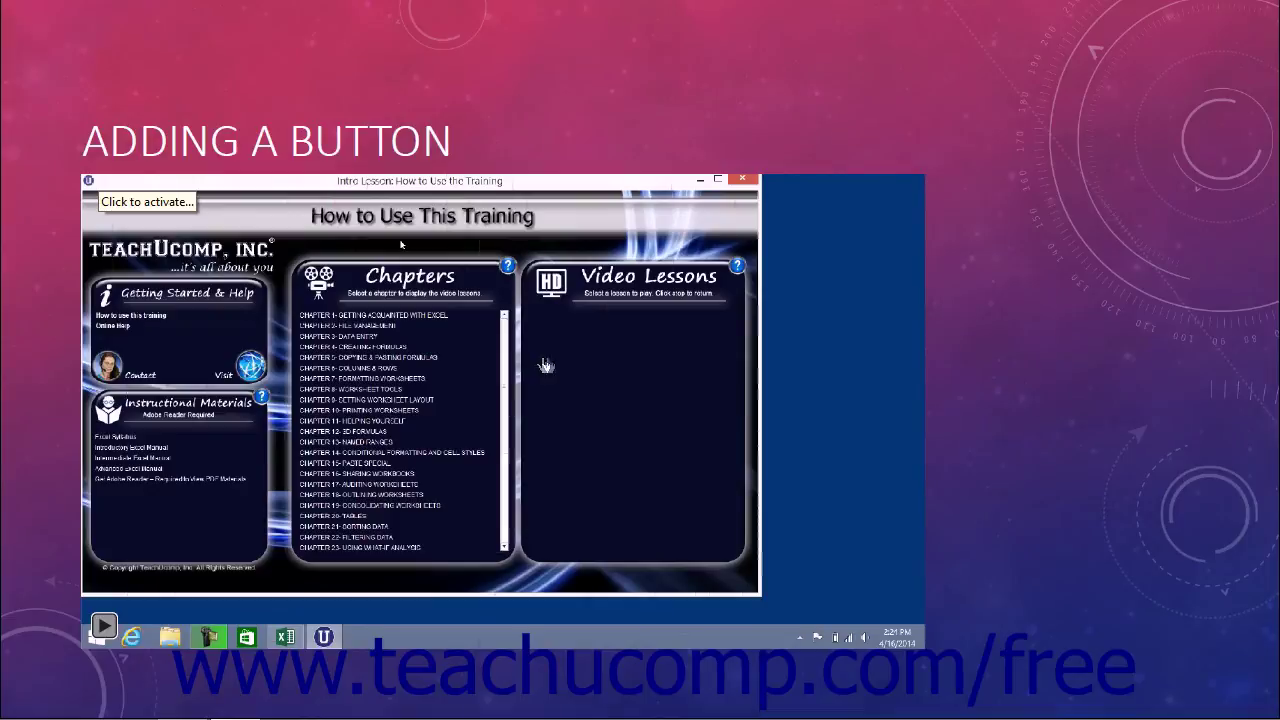
left_click(1049, 303)
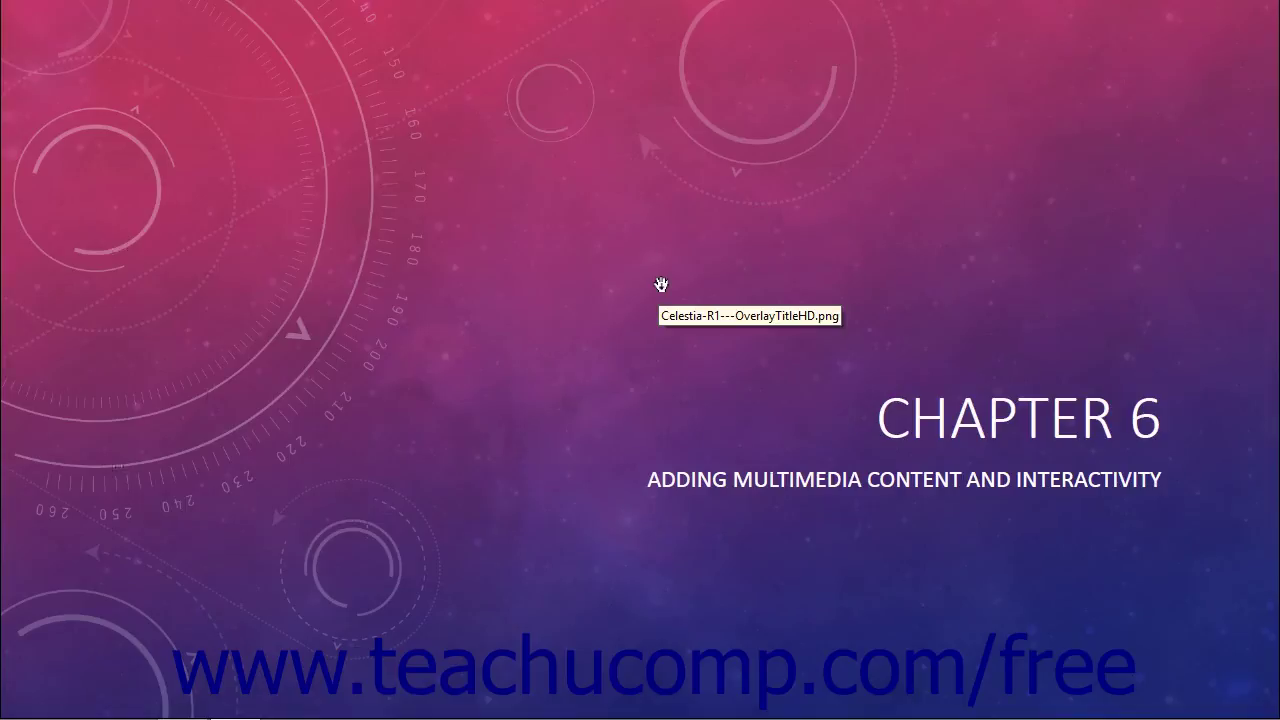
left_click(661, 285)
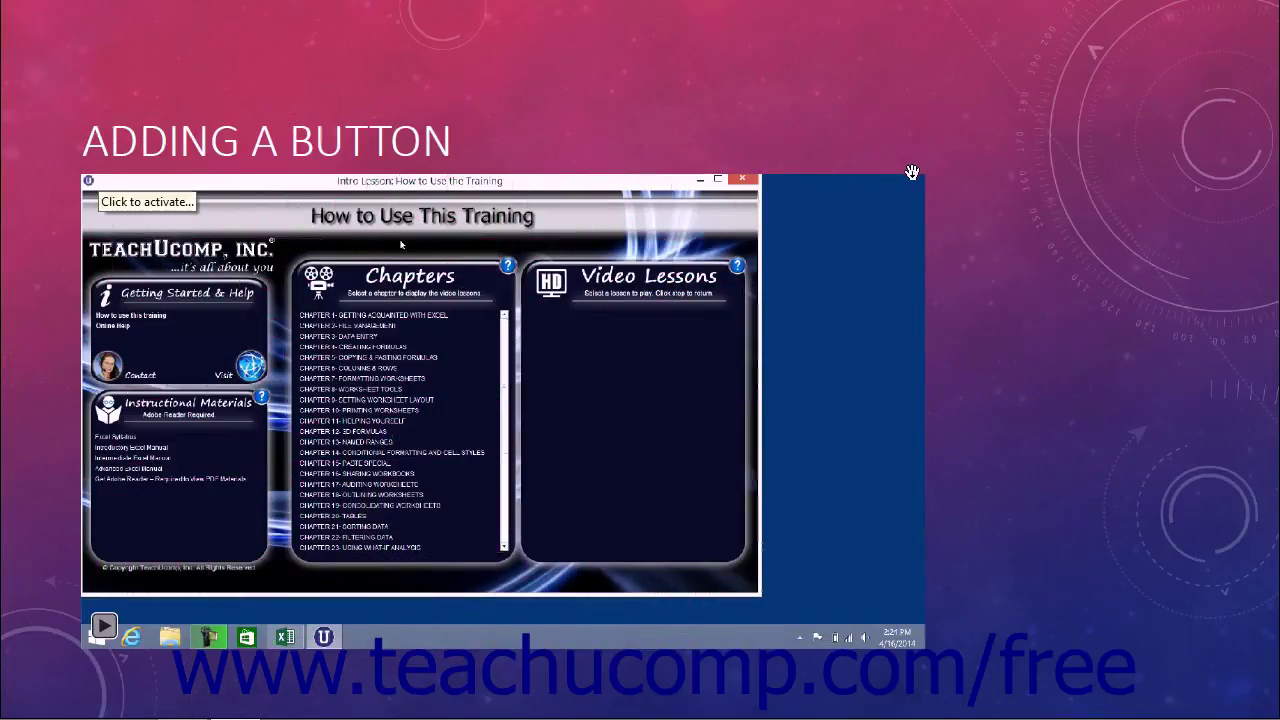